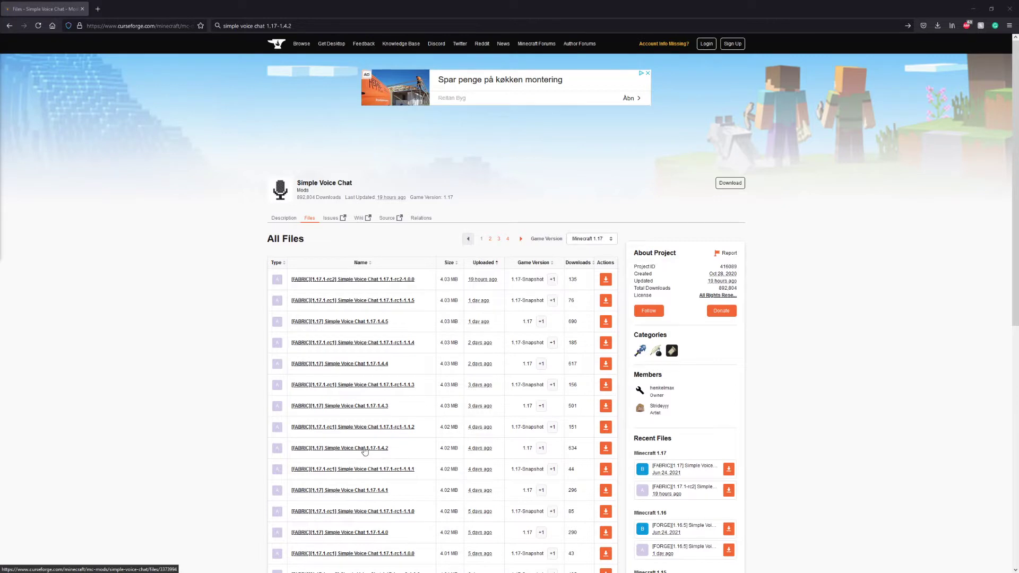
- Download voicechat-fabric-1.17-1.4.2.jar from CurseForge and confirm it finished in Firefox downloads
{"action": "left_click", "coordinate": [605, 450]}
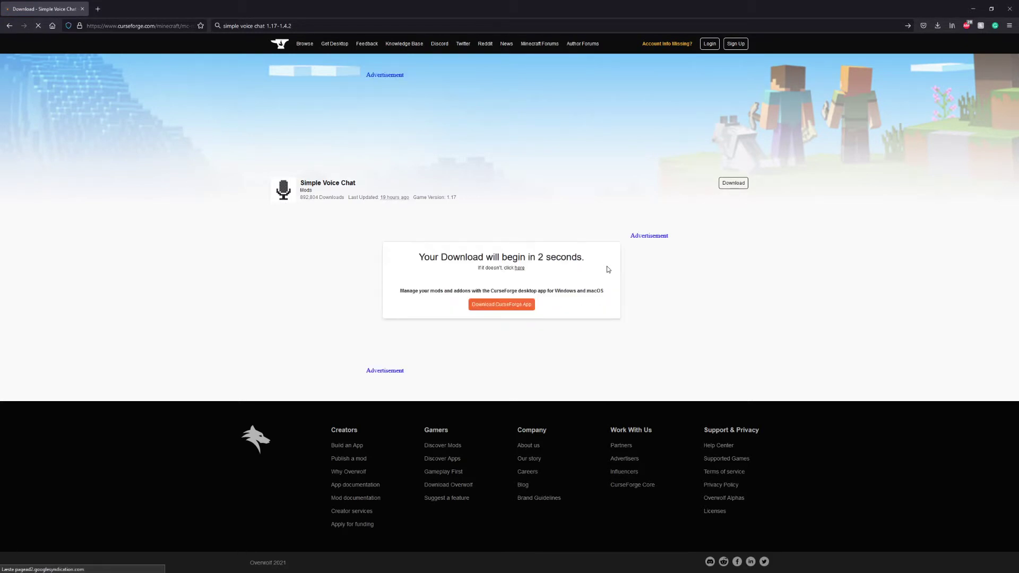
{"action": "left_click", "coordinate": [511, 306]}
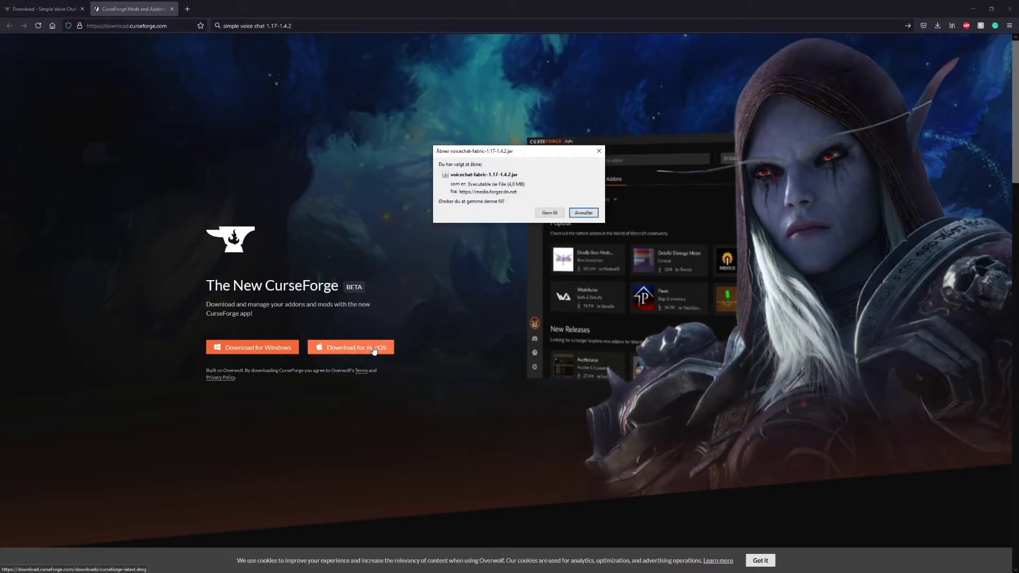
{"action": "left_click", "coordinate": [549, 213]}
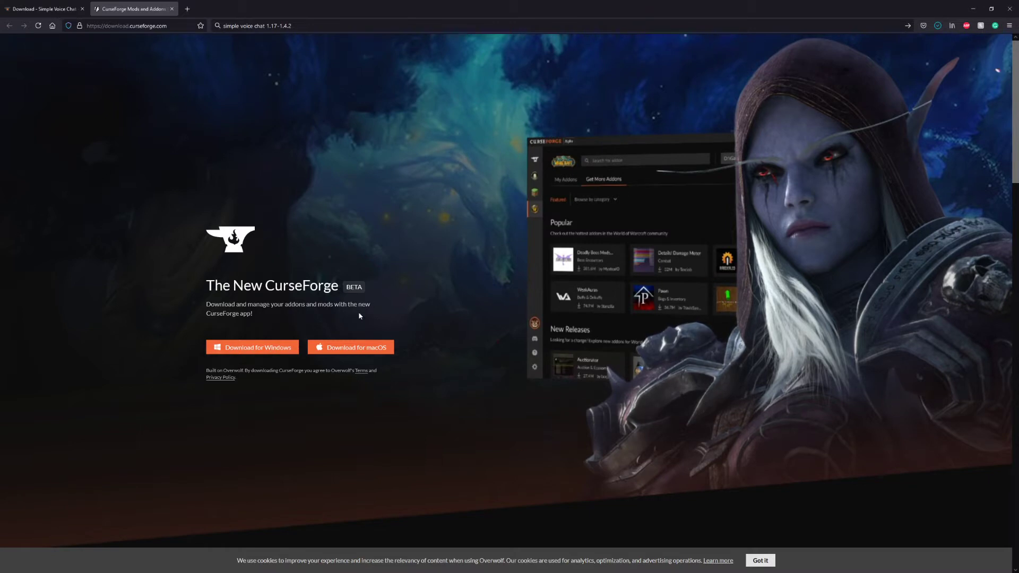
{"action": "left_click", "coordinate": [937, 26]}
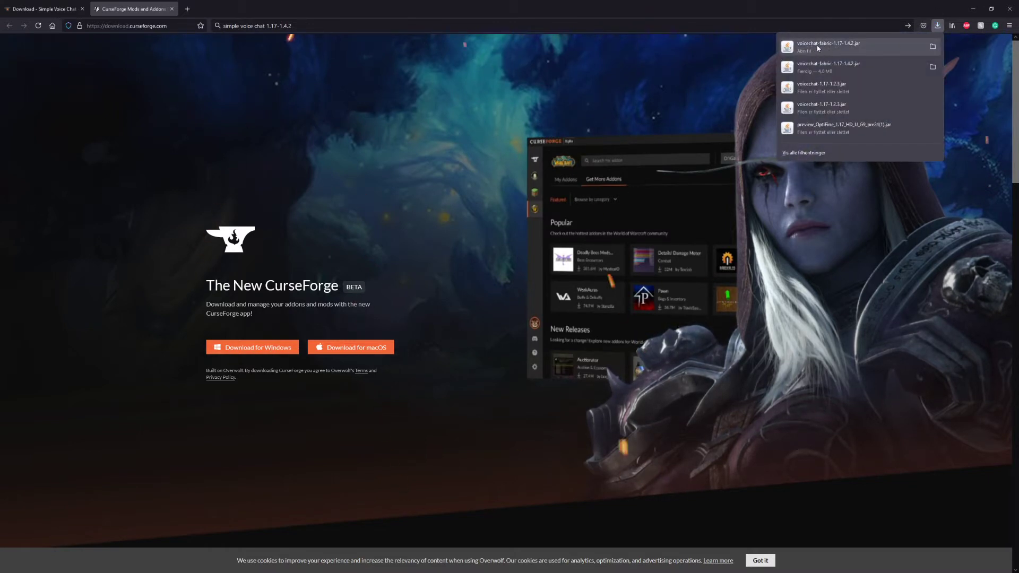
{"action": "left_click_drag", "start_coordinate": [372, 10], "coordinate": [490, 194]}
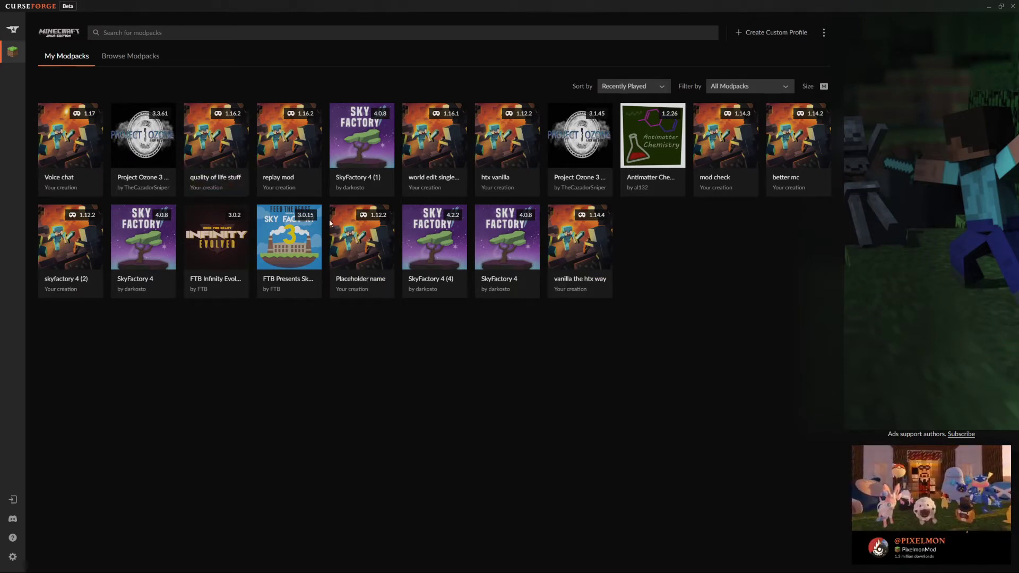
- Create a custom CurseForge profile named 'voice chat' for Minecraft 1.17 with Fabric
{"action": "mouse_move", "coordinate": [54, 171]}
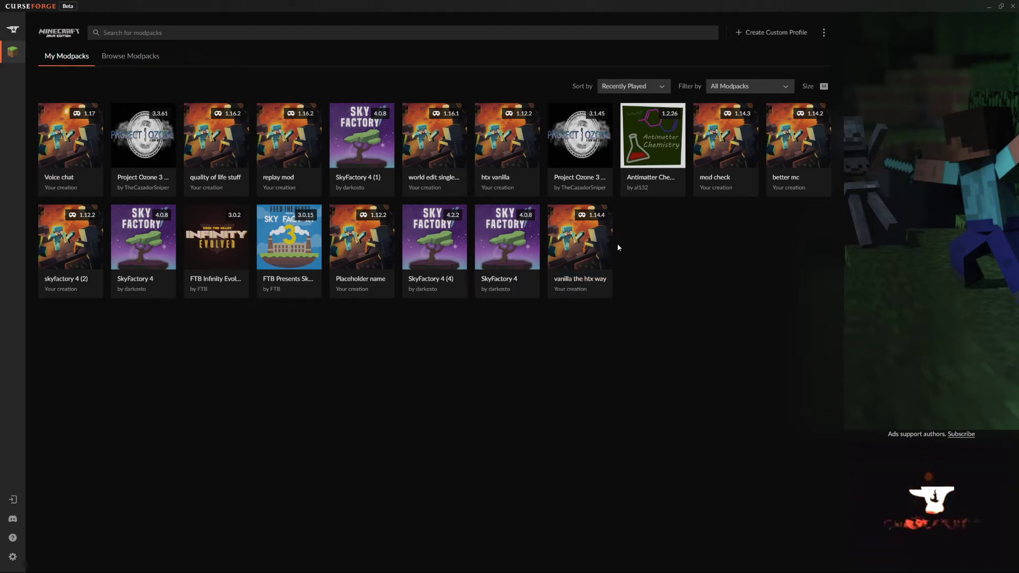
{"action": "left_click", "coordinate": [789, 33]}
{"action": "left_click", "coordinate": [464, 231]}
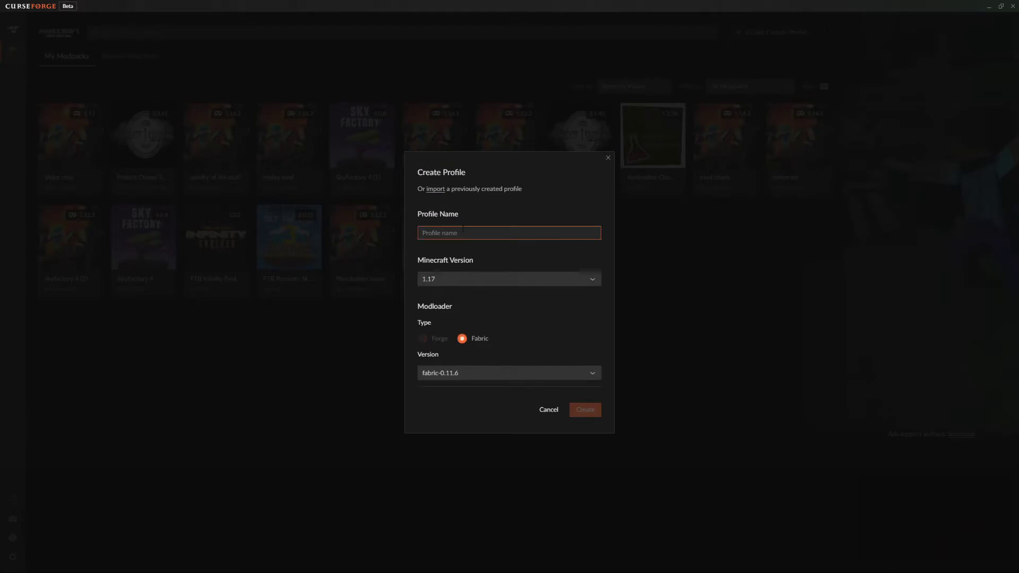
{"action": "type", "text": "voice chat"}
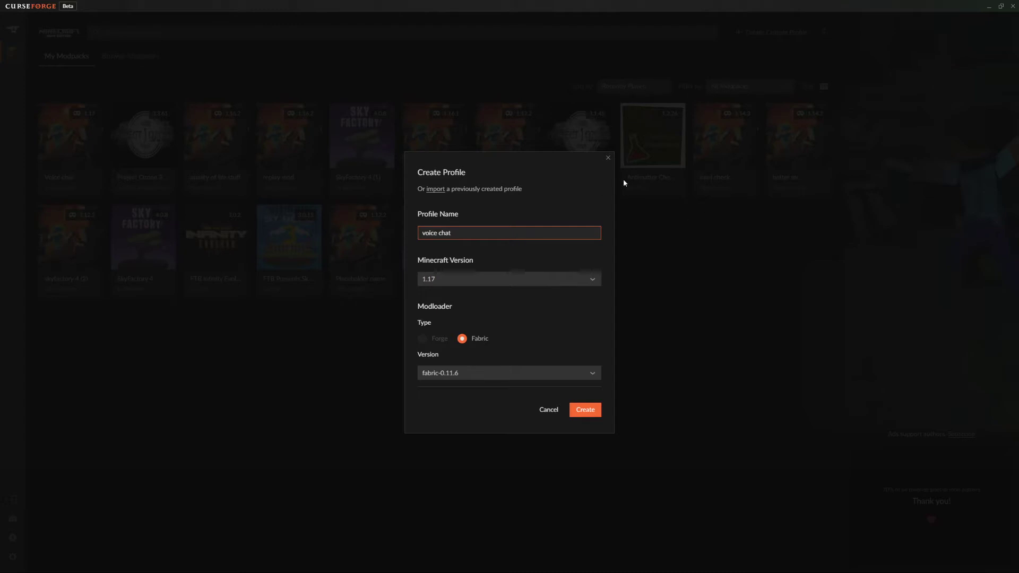
{"action": "left_click", "coordinate": [552, 317]}
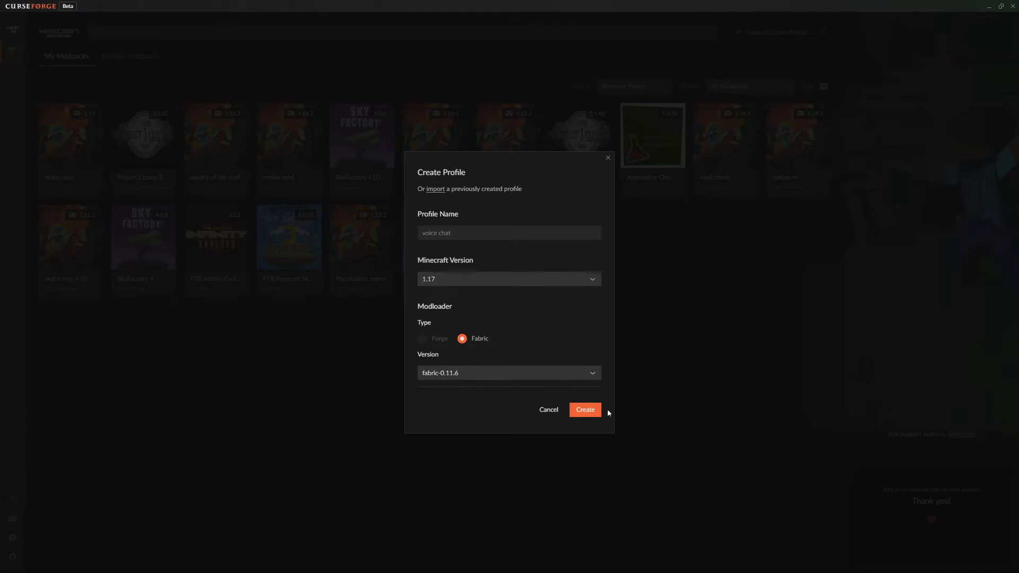
{"action": "left_click", "coordinate": [591, 412]}
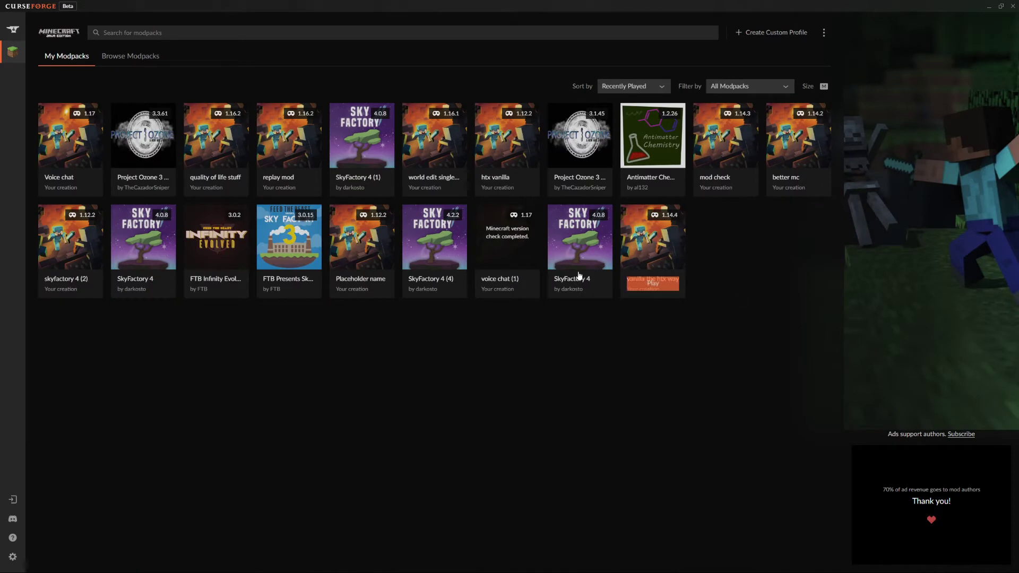
- Open the voice chat (1) profile's folder in File Explorer
{"action": "left_click", "coordinate": [507, 238]}
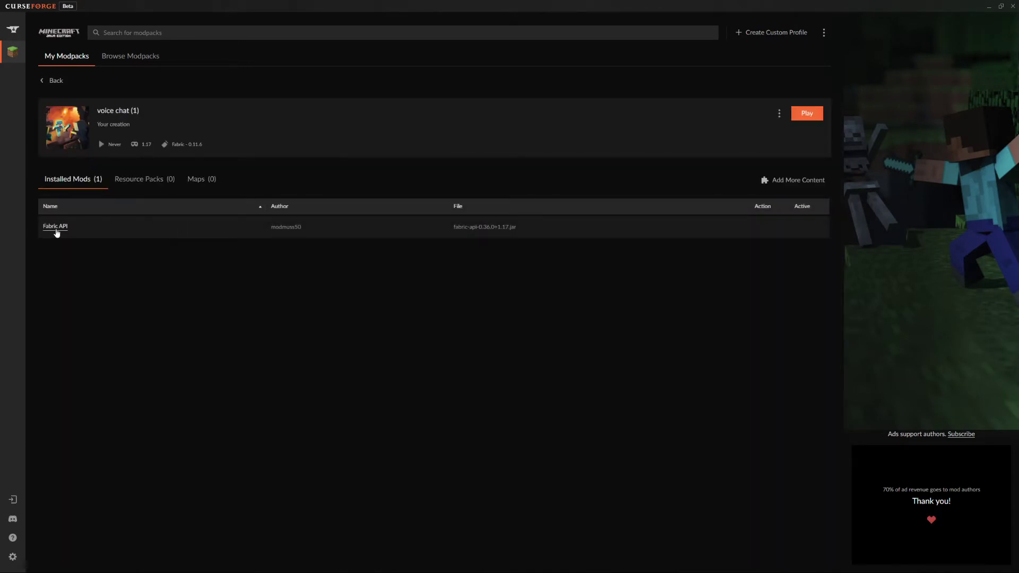
{"action": "left_click", "coordinate": [779, 114]}
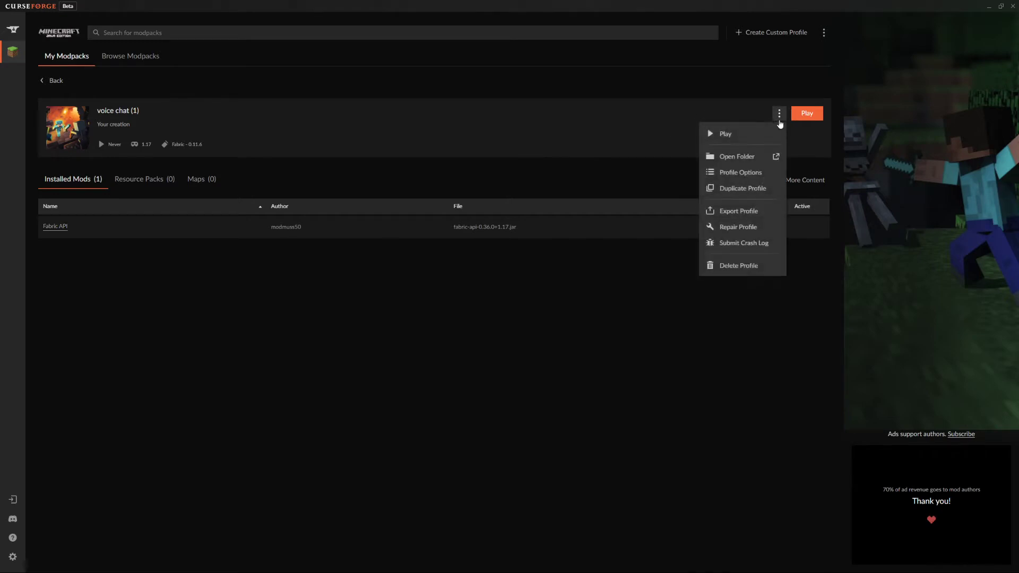
{"action": "left_click", "coordinate": [741, 157]}
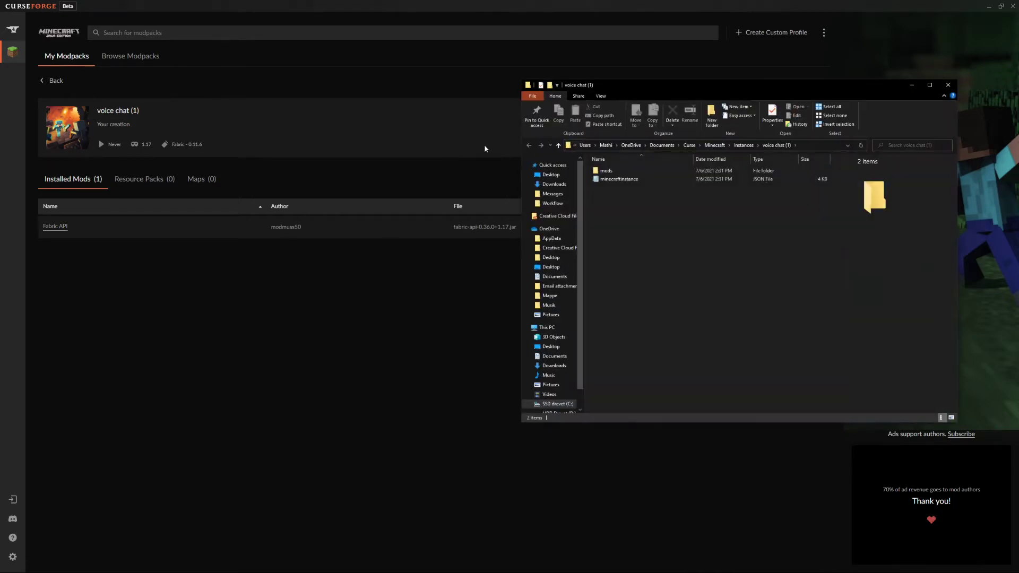
- Open the profile's mods folder in File Explorer
{"action": "left_click_drag", "start_coordinate": [699, 85], "coordinate": [454, 199]}
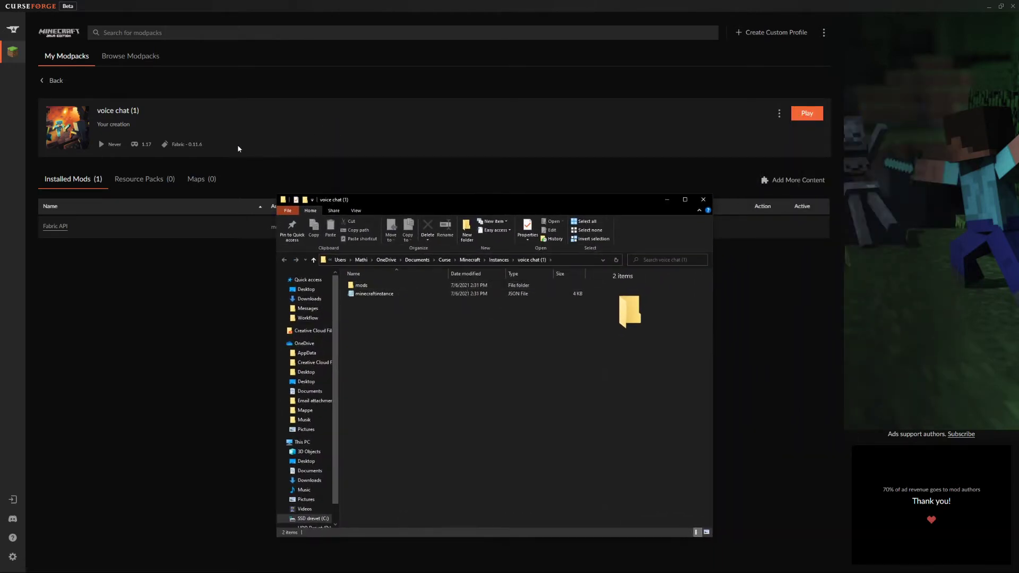
{"action": "double_click", "coordinate": [408, 285]}
{"action": "left_click_drag", "start_coordinate": [472, 199], "coordinate": [673, 175]}
- Move voicechat-fabric-1.17-1.4.2.jar from the desktop into mods, then maximize CurseForge again
{"action": "left_click", "coordinate": [853, 4]}
{"action": "left_click_drag", "start_coordinate": [853, 4], "coordinate": [597, 240]}
{"action": "left_click", "coordinate": [602, 99]}
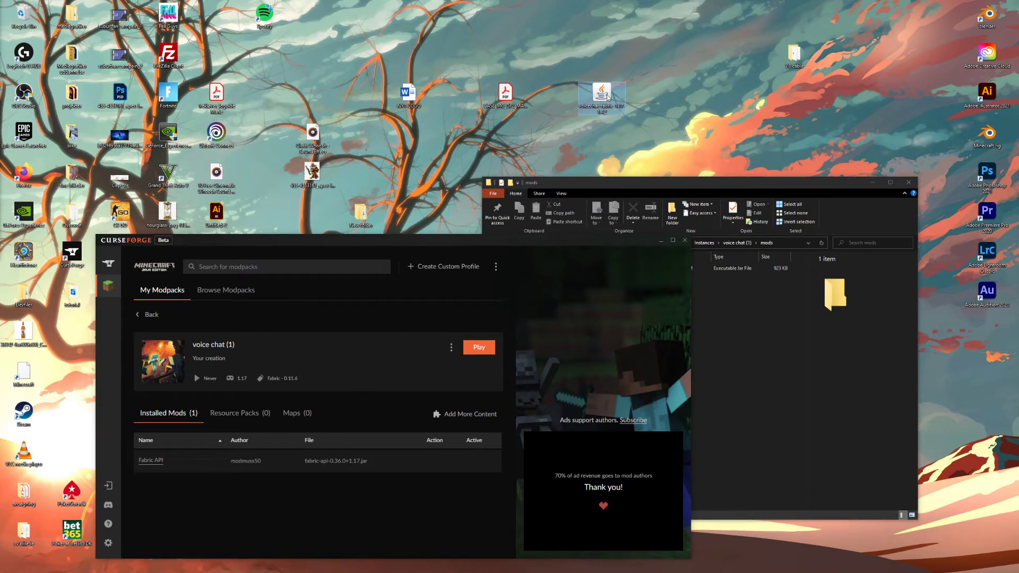
{"action": "left_click_drag", "start_coordinate": [607, 97], "coordinate": [743, 310]}
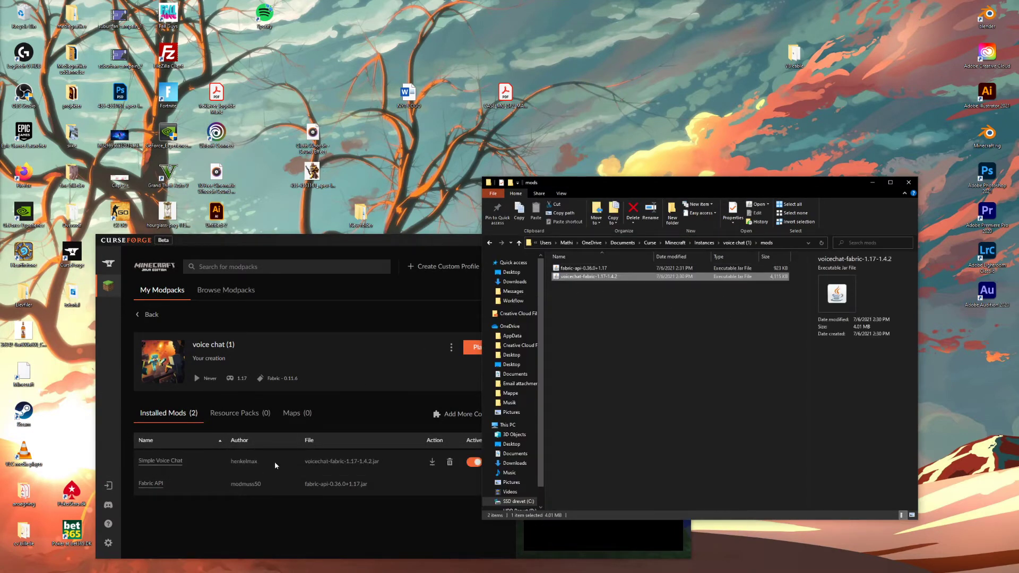
{"action": "left_click", "coordinate": [446, 235]}
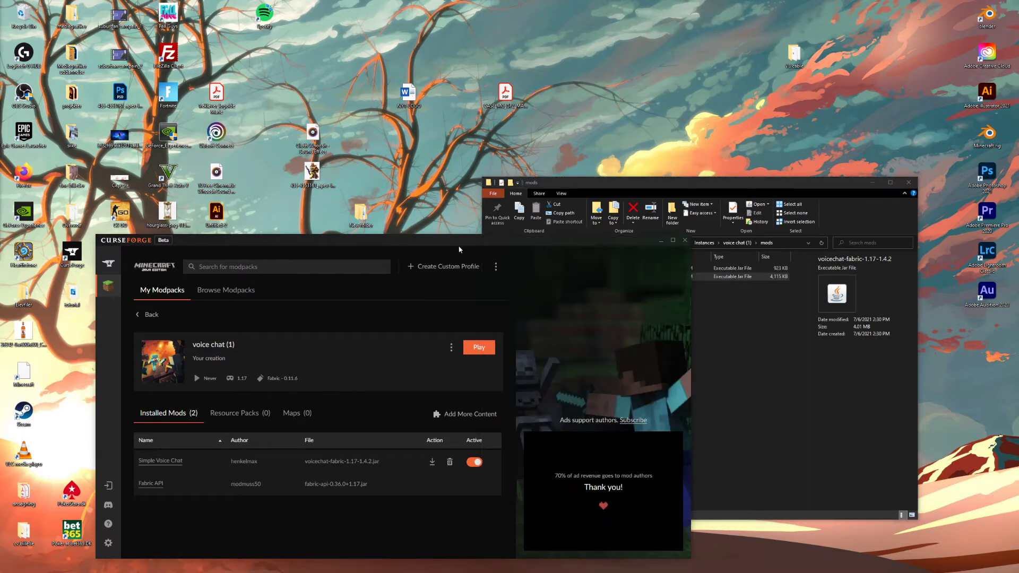
{"action": "left_click", "coordinate": [673, 239]}
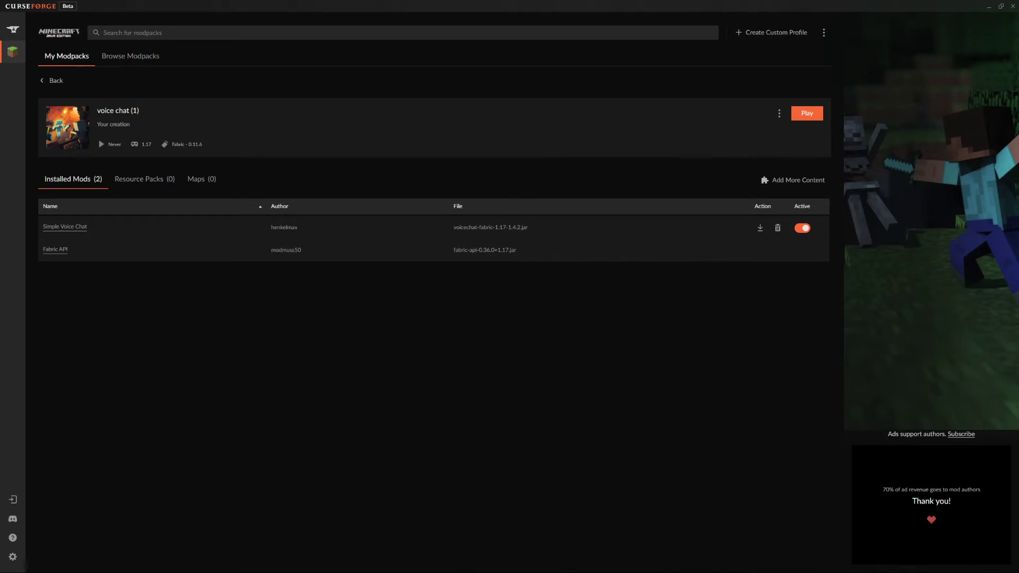
- Search 'opti' and install OptiFabric into the voice chat (1) profile
{"action": "left_click", "coordinate": [776, 180]}
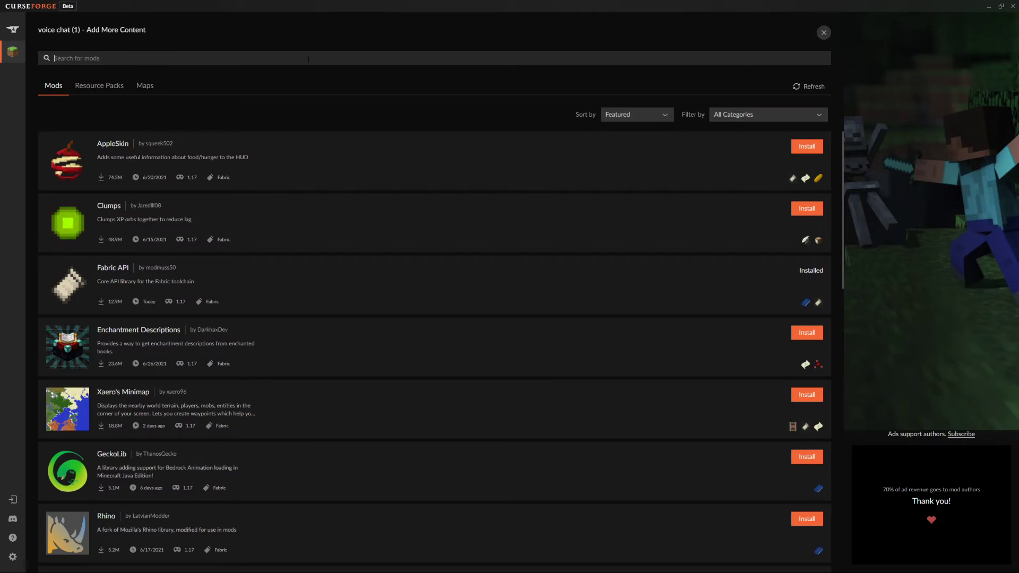
{"action": "type", "text": "opti"}
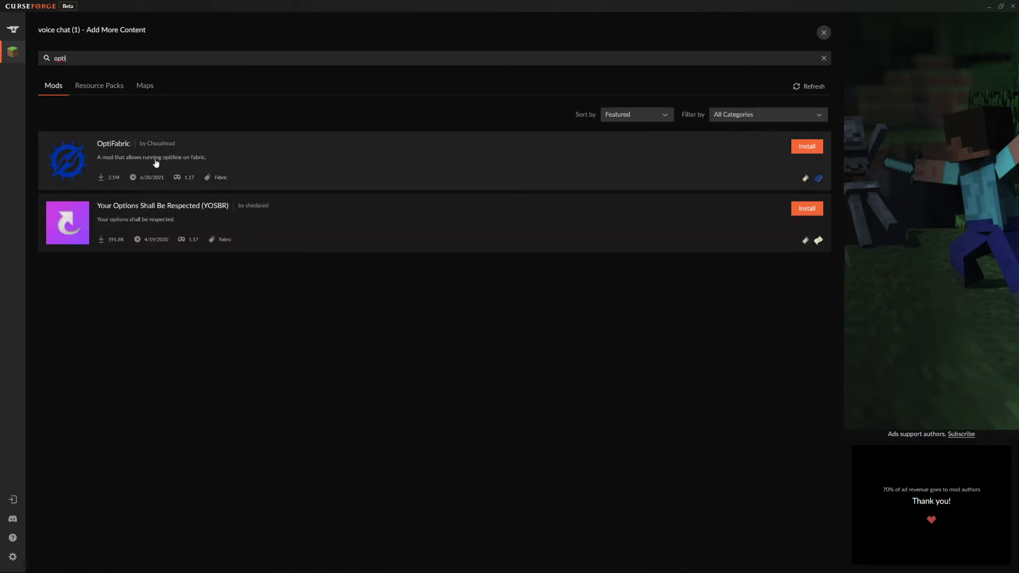
{"action": "left_click", "coordinate": [802, 147]}
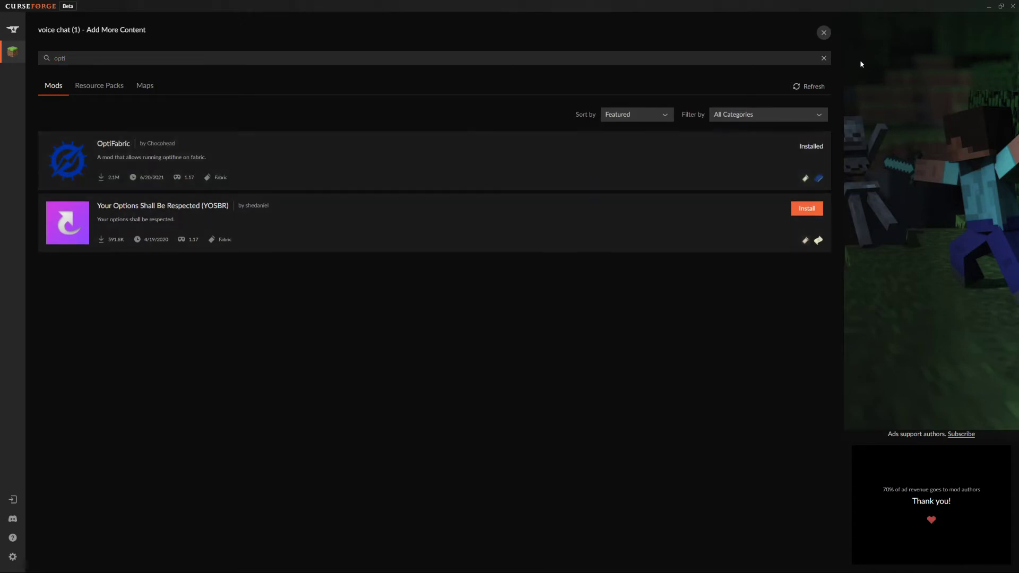
{"action": "left_click", "coordinate": [823, 34]}
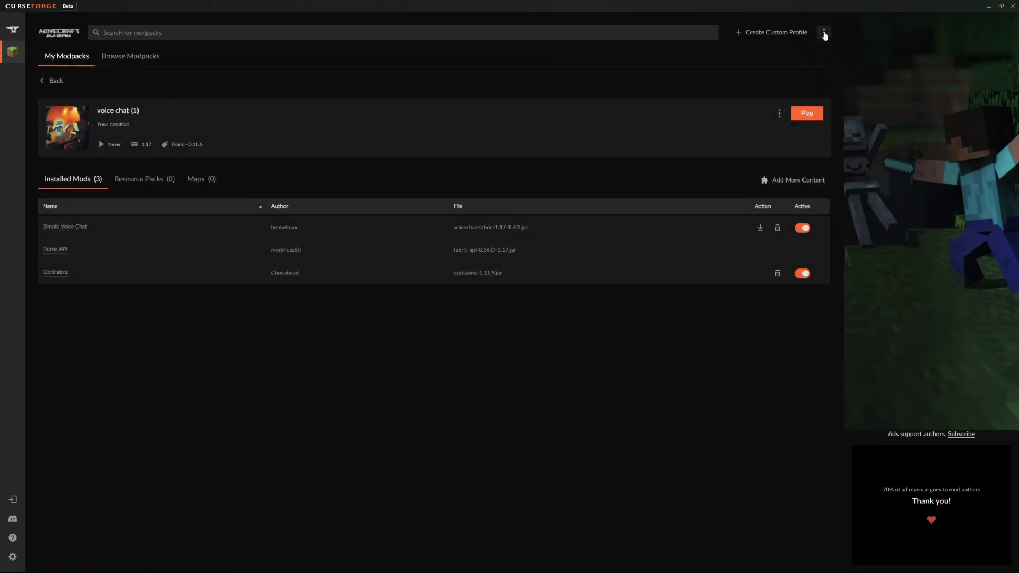
{"action": "left_click", "coordinate": [778, 113]}
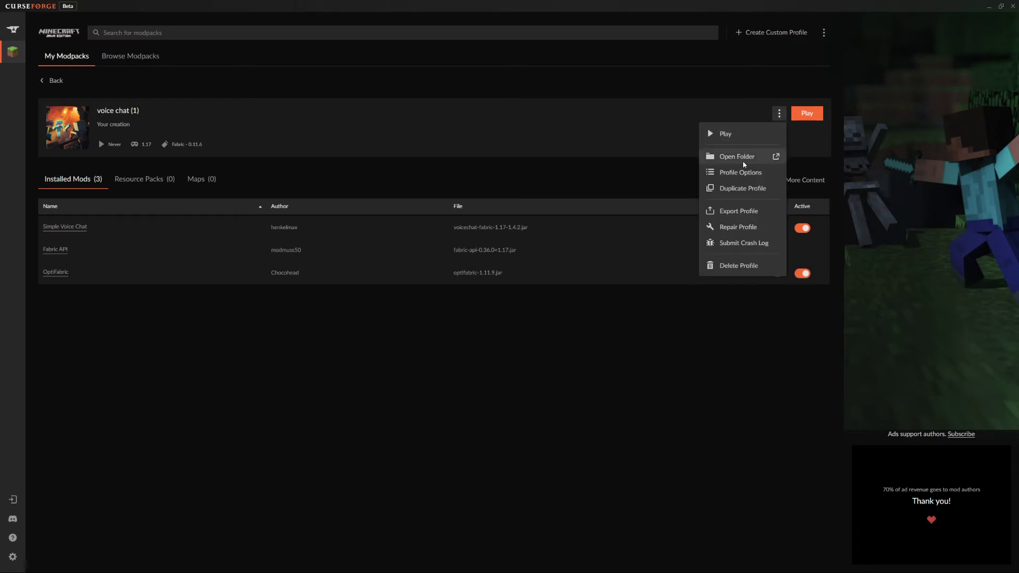
{"action": "left_click", "coordinate": [731, 157]}
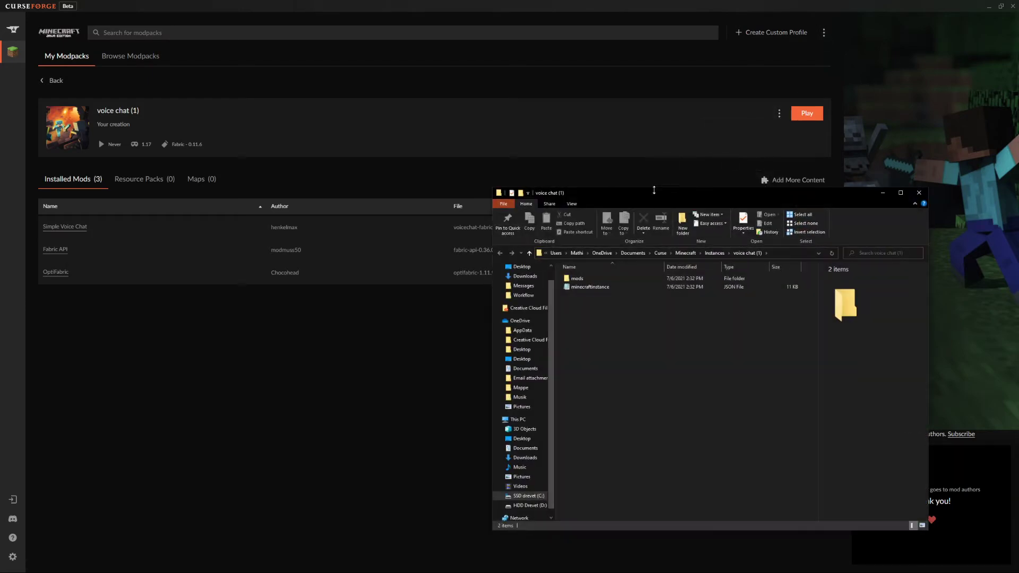
{"action": "double_click", "coordinate": [589, 278]}
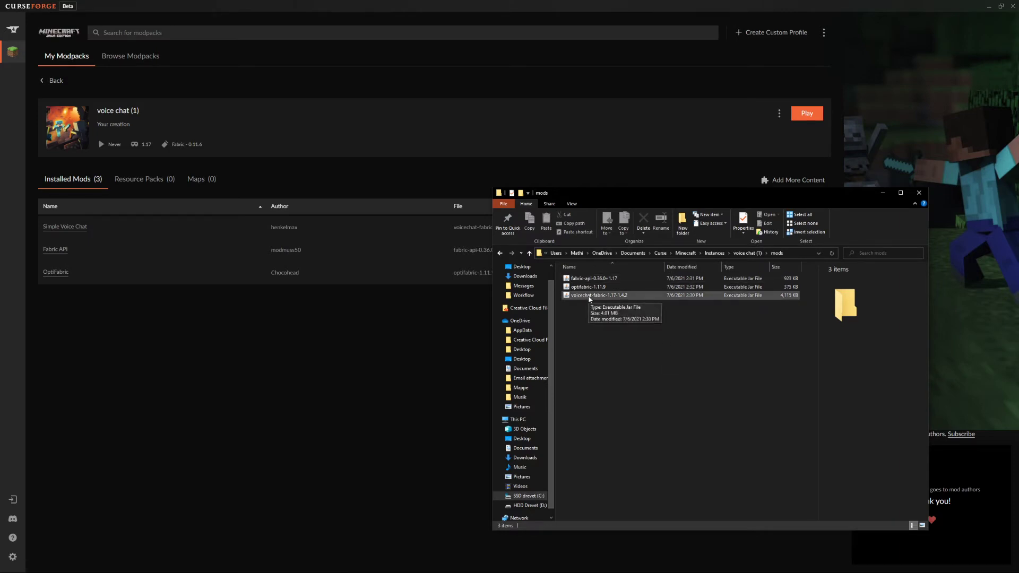
{"action": "left_click", "coordinate": [919, 192]}
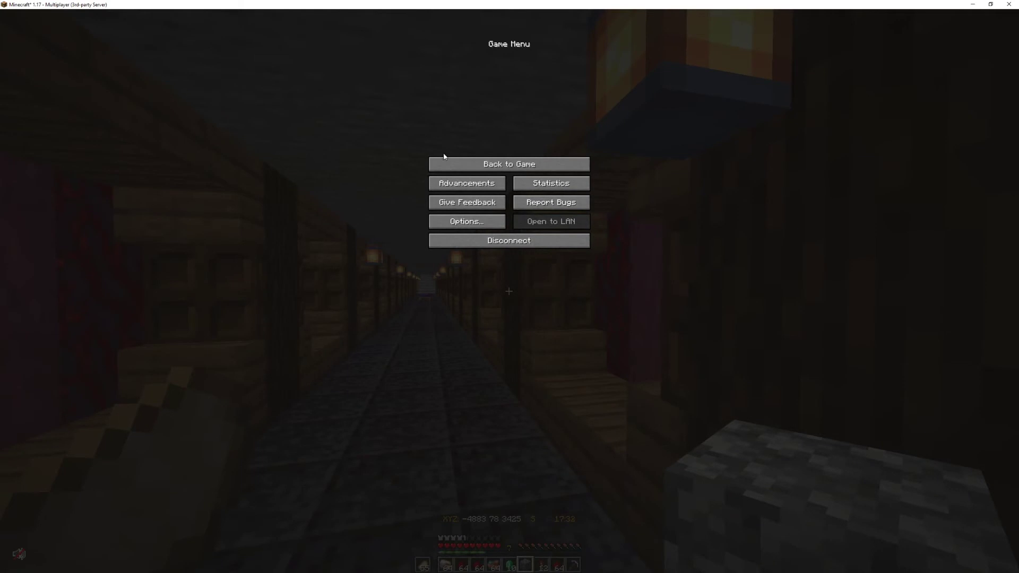
{"action": "left_click", "coordinate": [456, 162]}
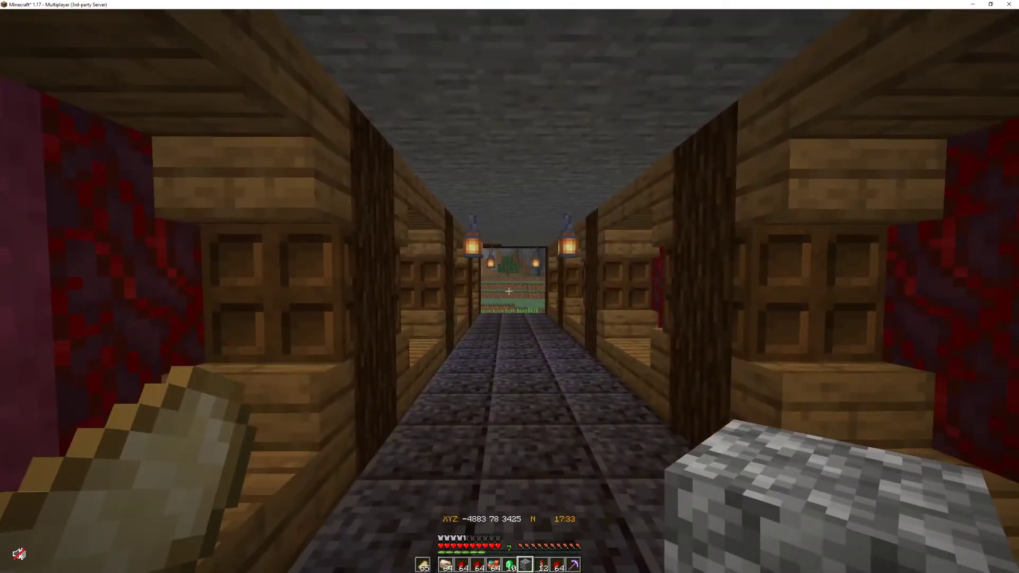
- Walk out of the corridor across the field, unmuting the microphone with M
{"action": "key", "text": "w"}
{"action": "key", "text": "w"}
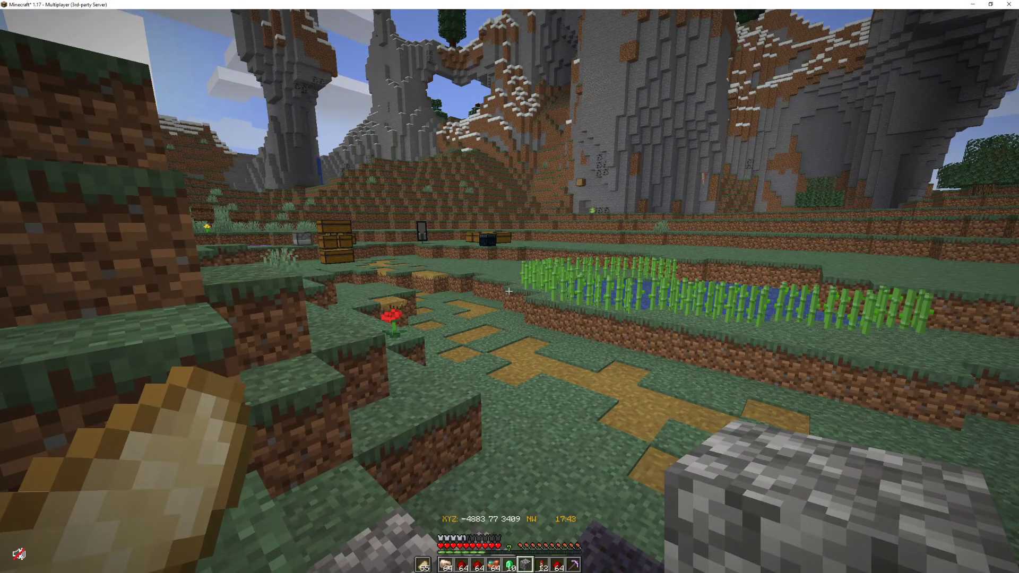
{"action": "key", "text": "m"}
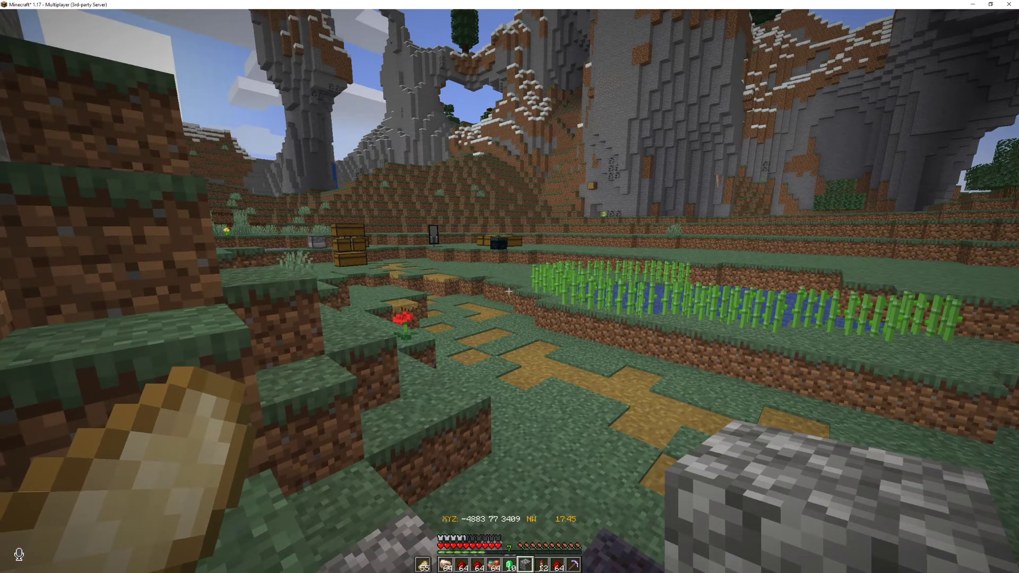
{"action": "key", "text": "w"}
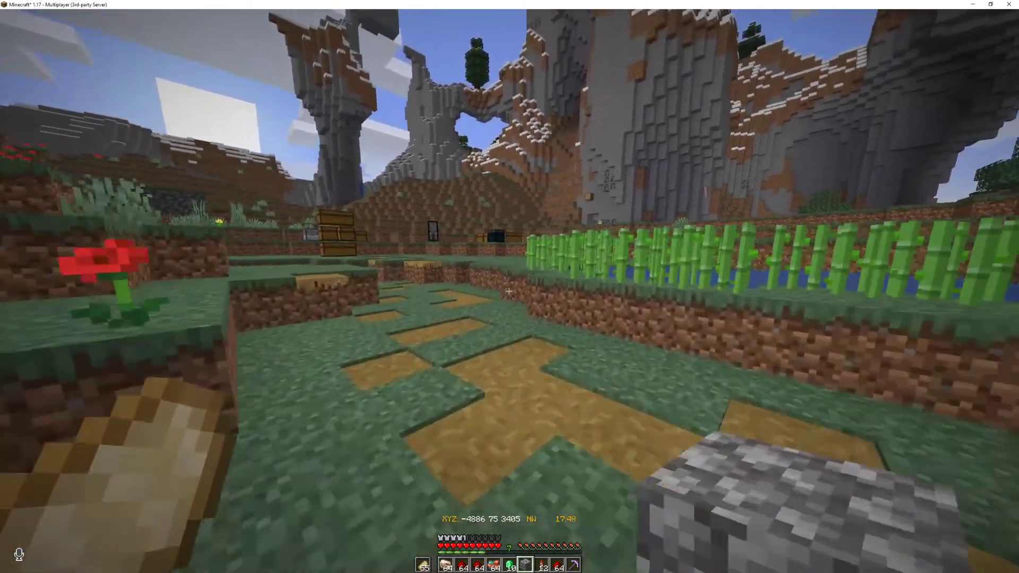
{"action": "key", "text": "w"}
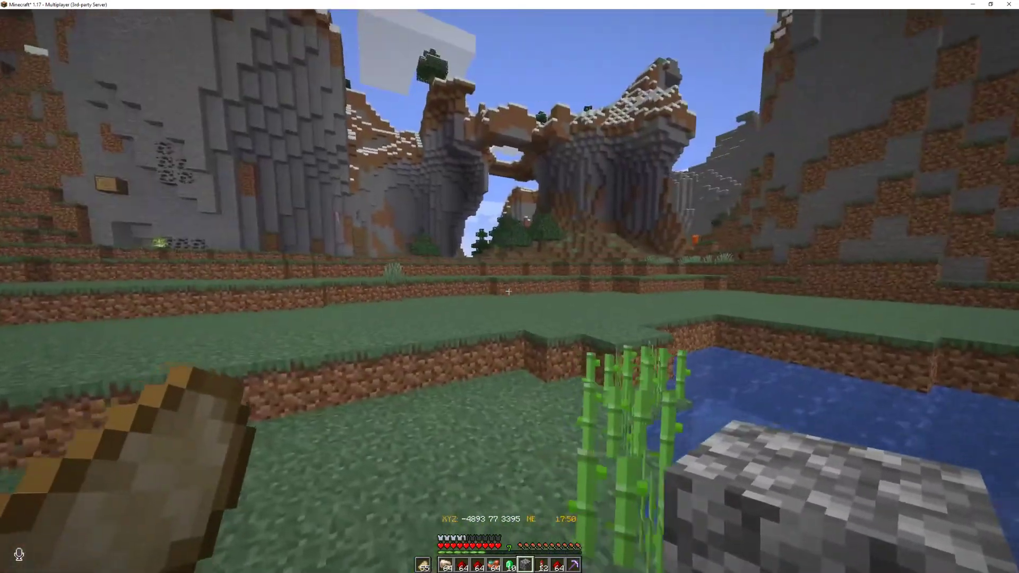
{"action": "key", "text": "w"}
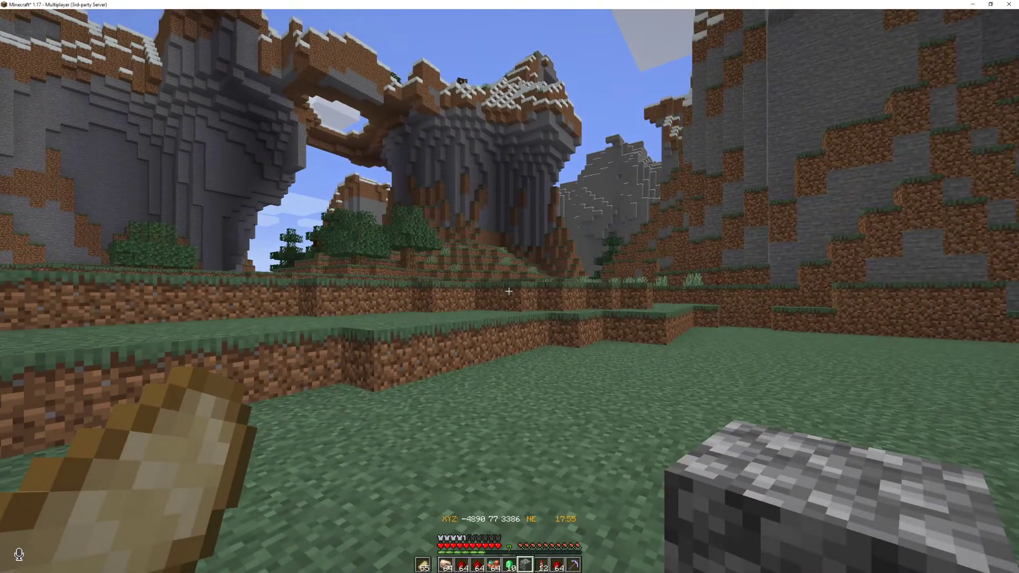
- In Voice Chat Settings, keep activation type Voice and set the activation threshold to -68 dB
{"action": "key", "text": "v"}
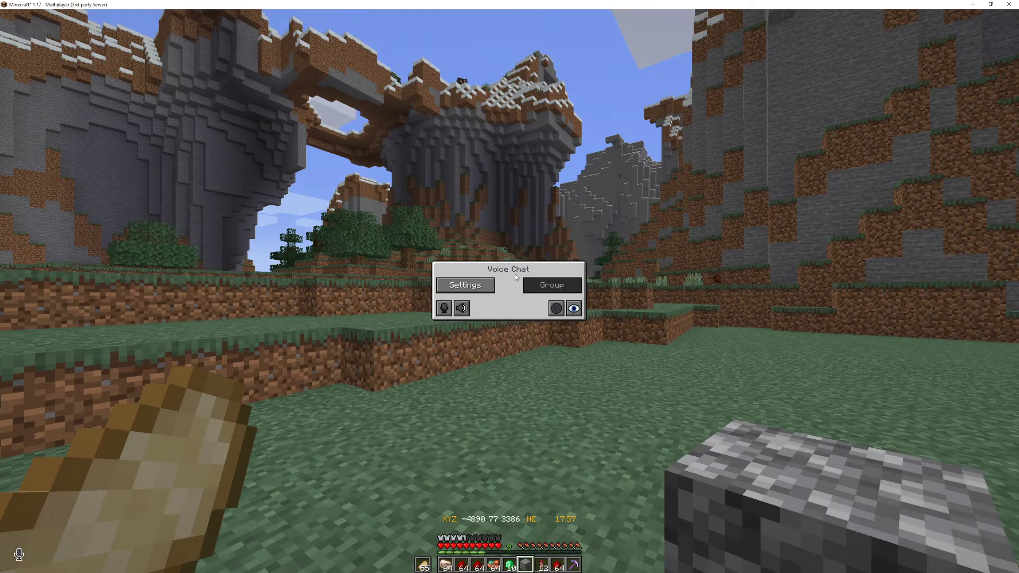
{"action": "left_click", "coordinate": [479, 286]}
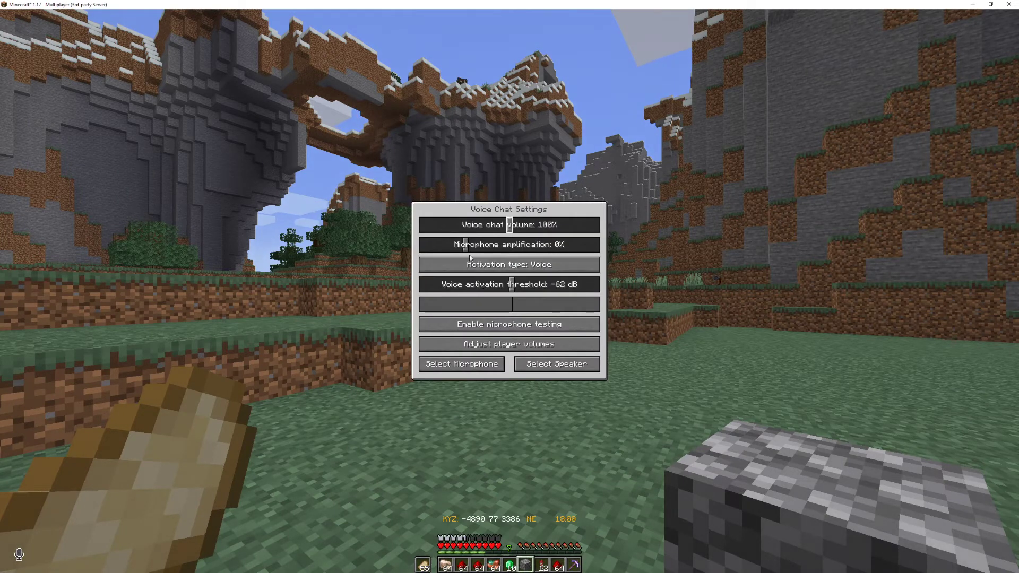
{"action": "left_click", "coordinate": [536, 266]}
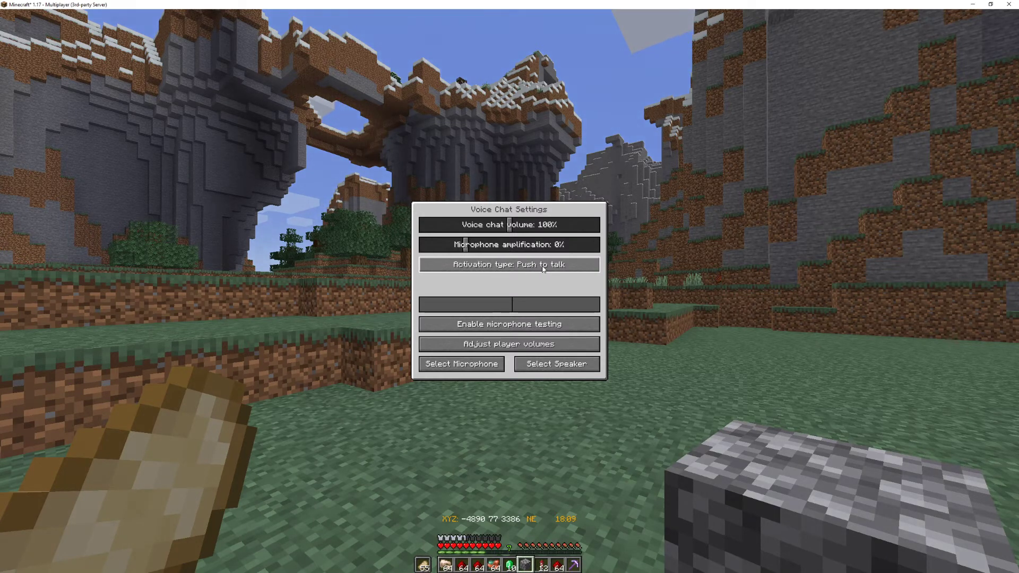
{"action": "left_click", "coordinate": [536, 267]}
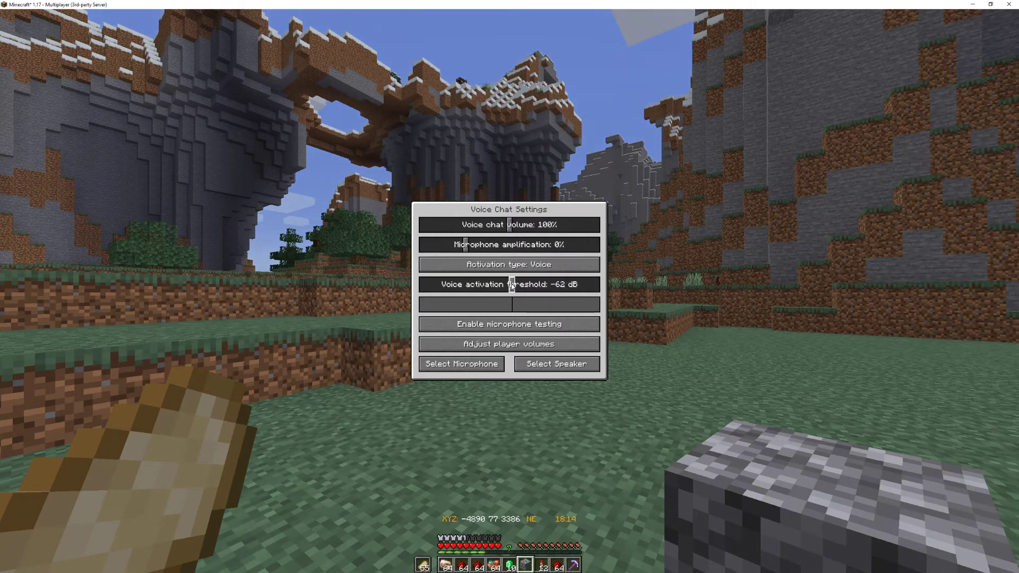
{"action": "mouse_move", "coordinate": [510, 286]}
{"action": "left_mouse_down"}
{"action": "mouse_move", "coordinate": [486, 286]}
{"action": "mouse_move", "coordinate": [504, 287]}
{"action": "left_mouse_up"}
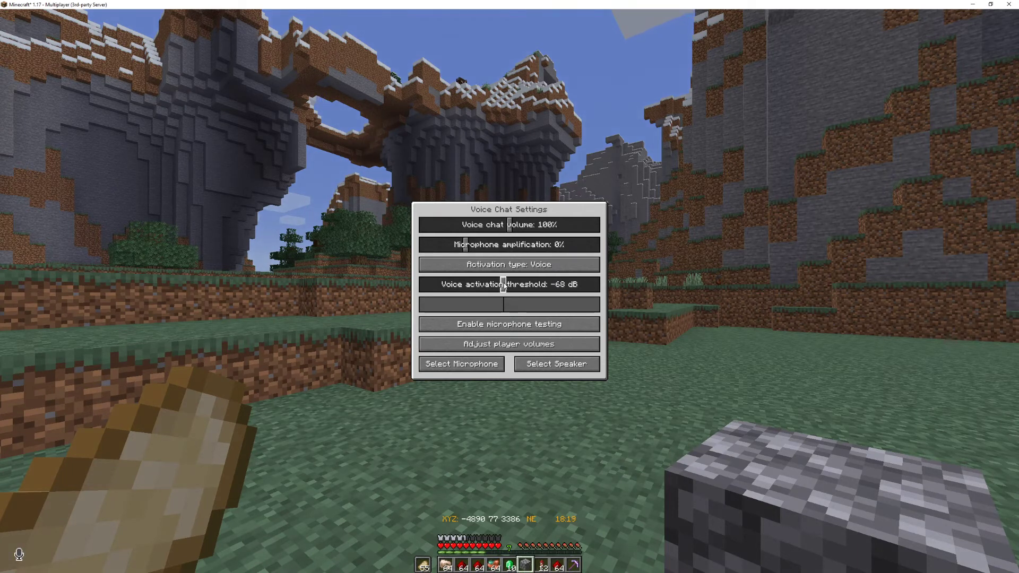
{"action": "left_click", "coordinate": [519, 326]}
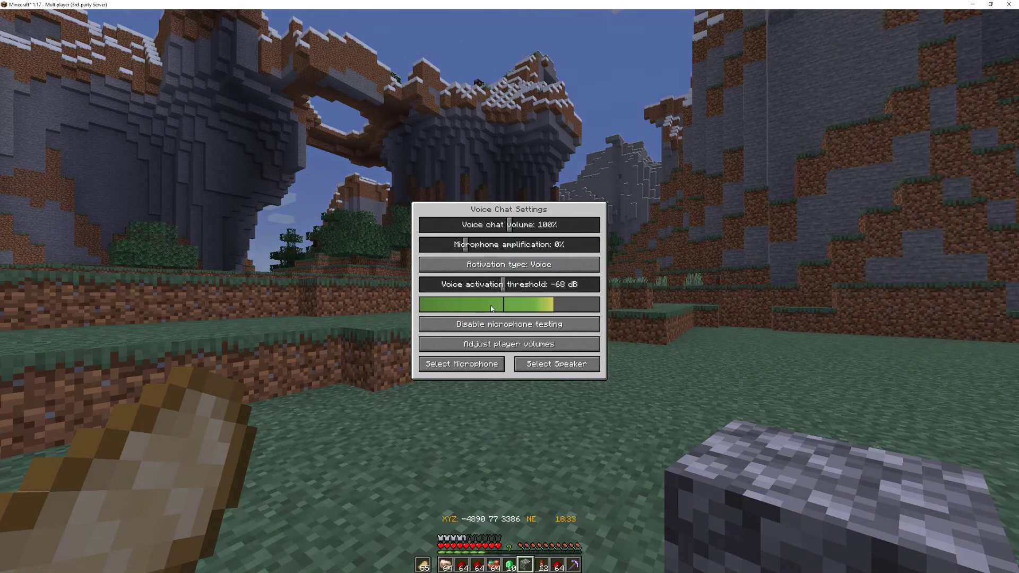
{"action": "left_click", "coordinate": [509, 323]}
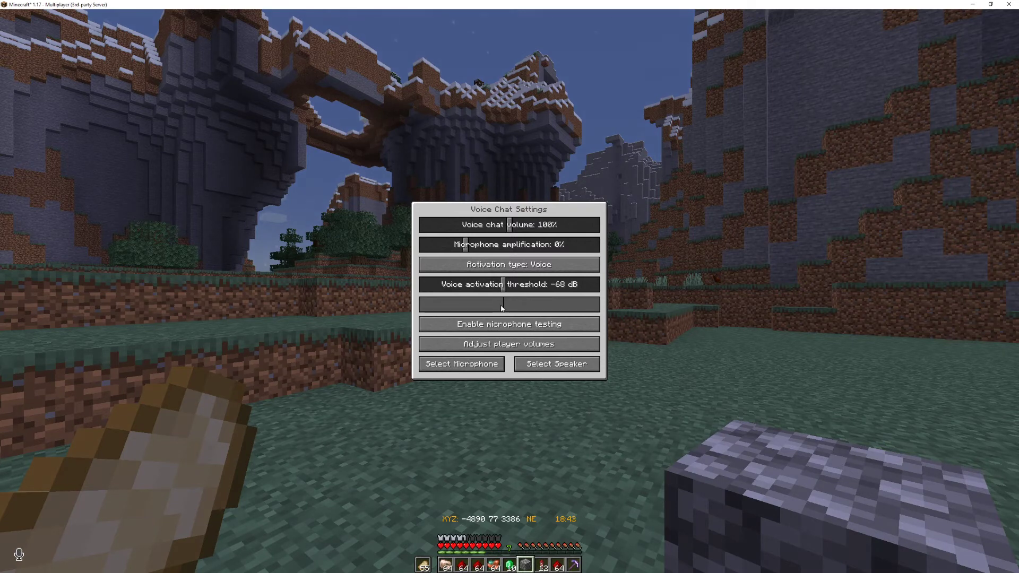
{"action": "left_click", "coordinate": [510, 324]}
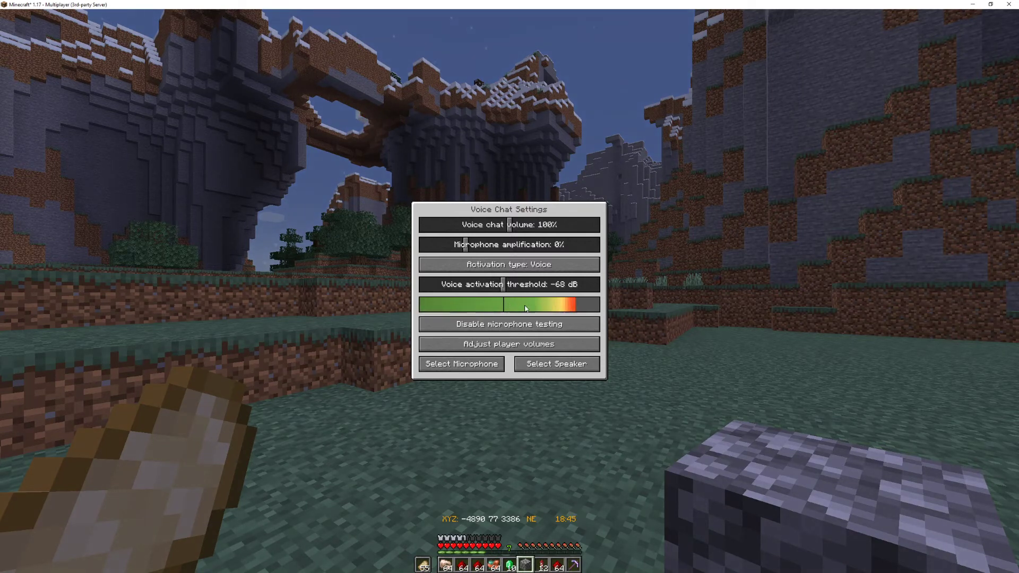
{"action": "left_click", "coordinate": [510, 323]}
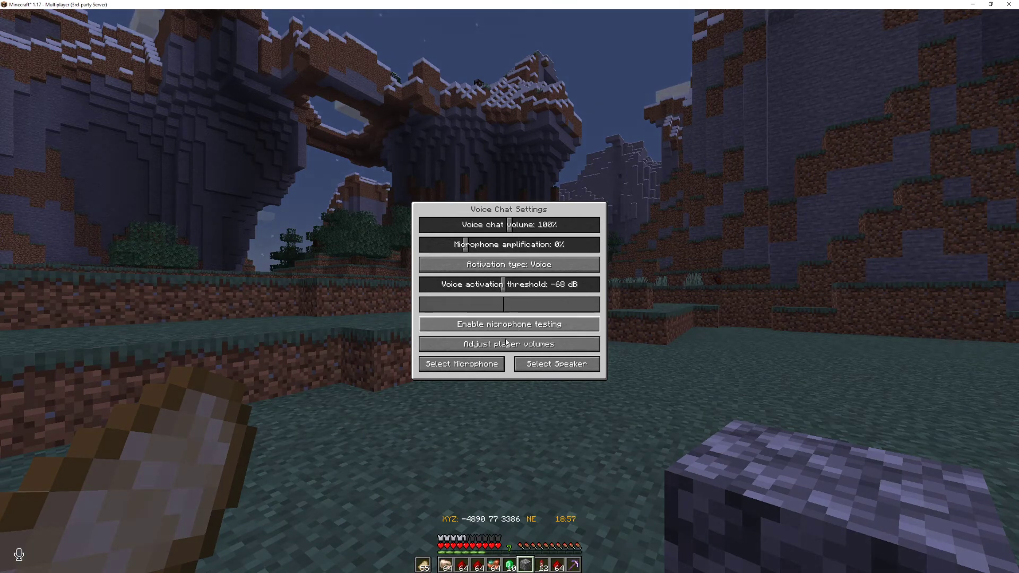
{"action": "left_click", "coordinate": [462, 366]}
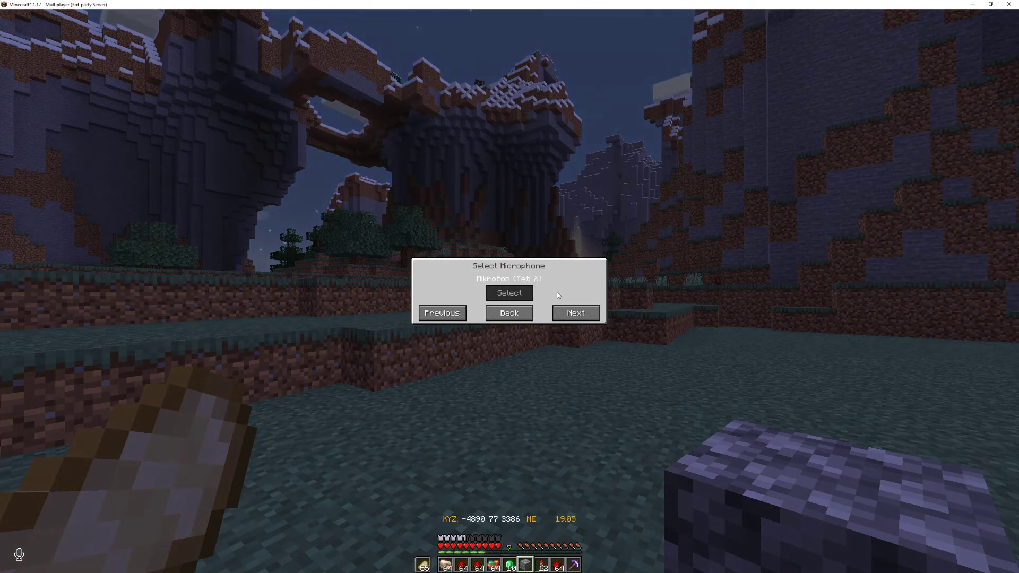
{"action": "left_click", "coordinate": [575, 317]}
{"action": "left_click", "coordinate": [454, 316]}
{"action": "left_click", "coordinate": [454, 316]}
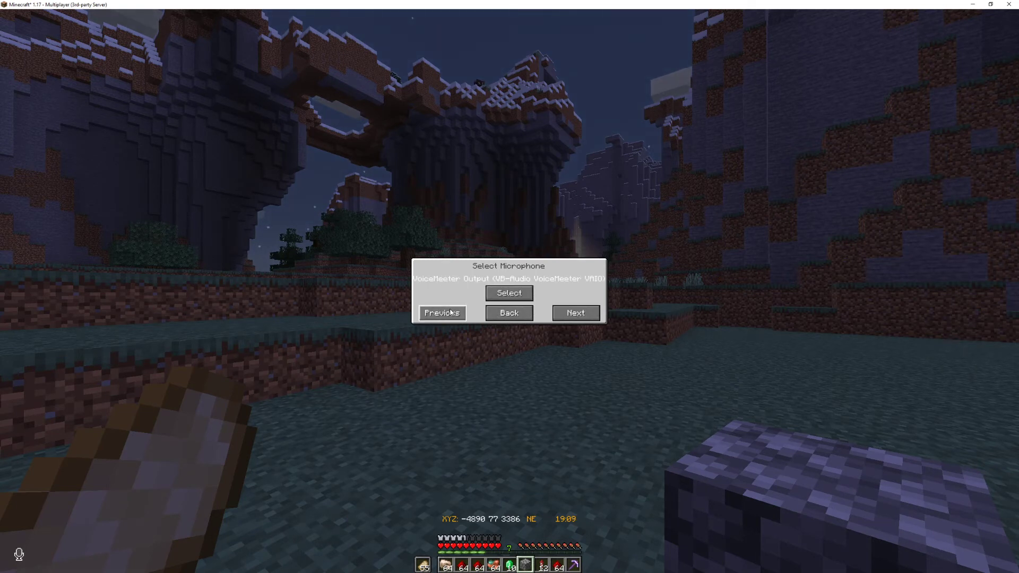
{"action": "left_click", "coordinate": [453, 316]}
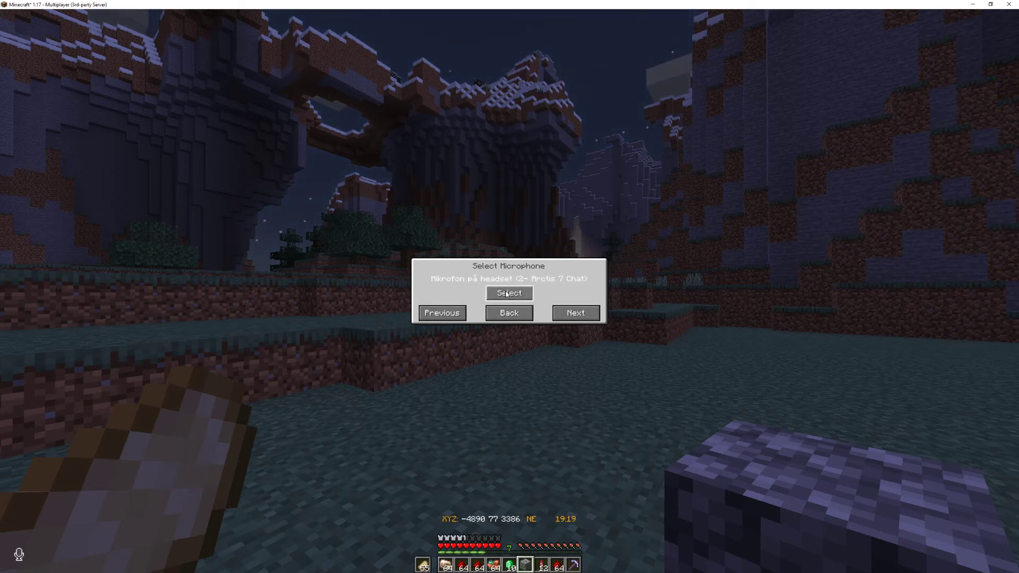
{"action": "left_click", "coordinate": [575, 313]}
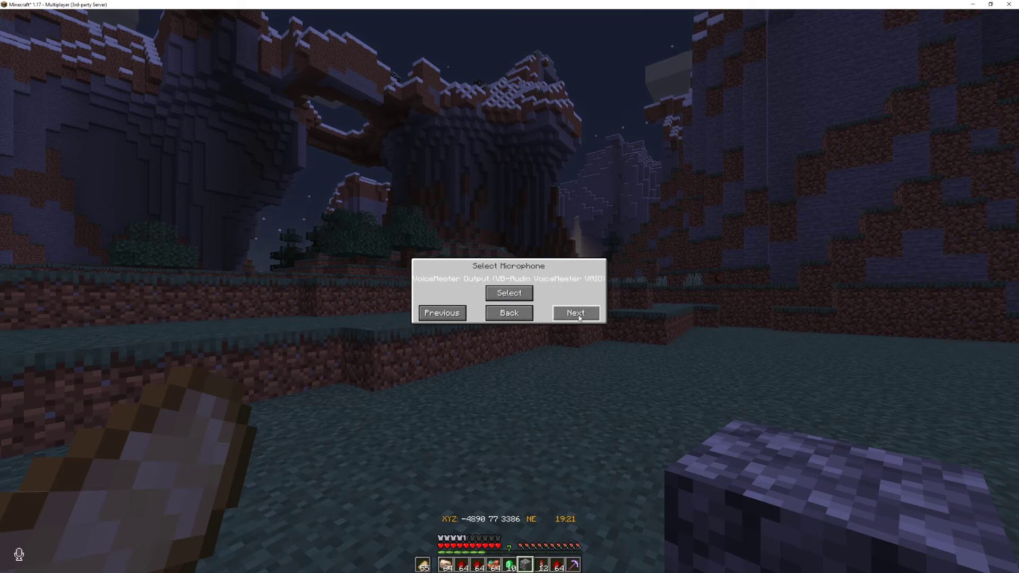
{"action": "left_click", "coordinate": [575, 313]}
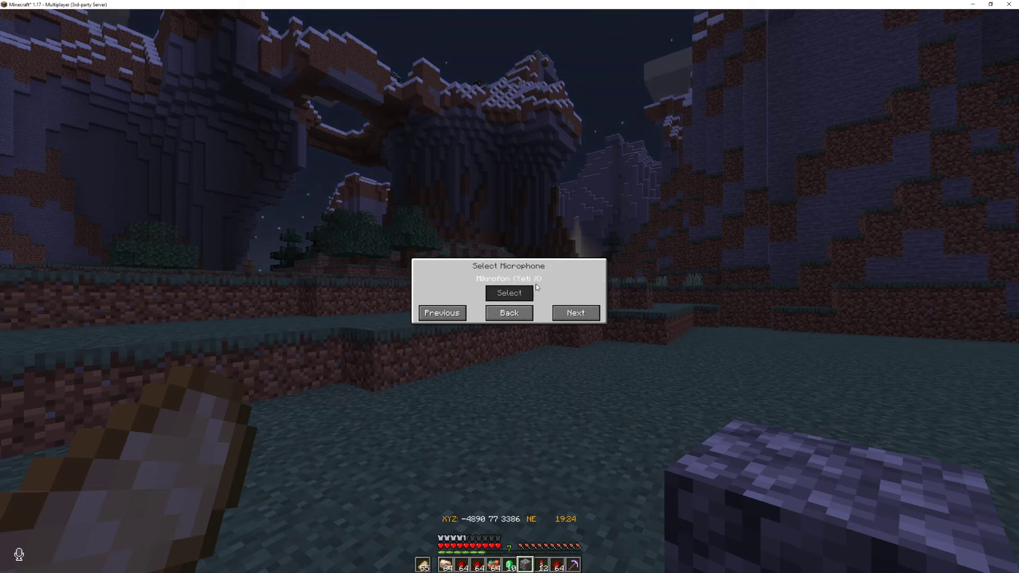
{"action": "left_click", "coordinate": [508, 313]}
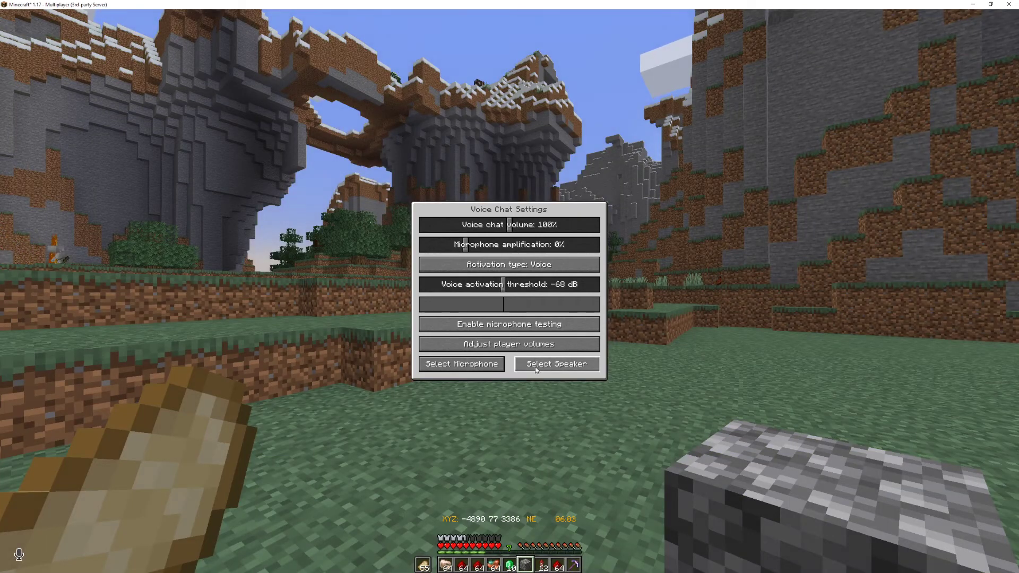
- Cycle through speaker devices and stop on Øresnegl på headset (2- Arctis 7 Chat)
{"action": "left_click", "coordinate": [535, 367]}
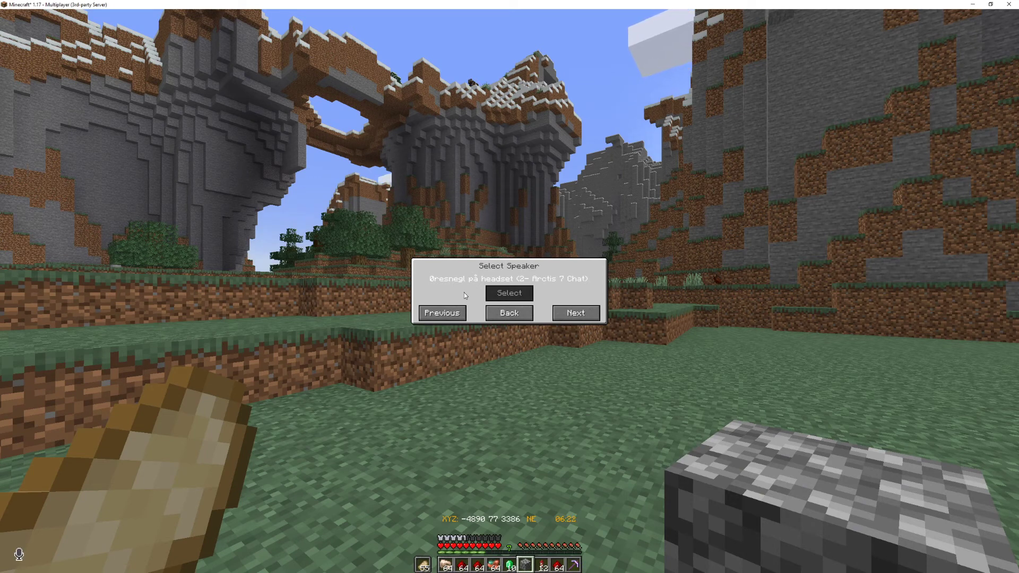
{"action": "left_click", "coordinate": [448, 312]}
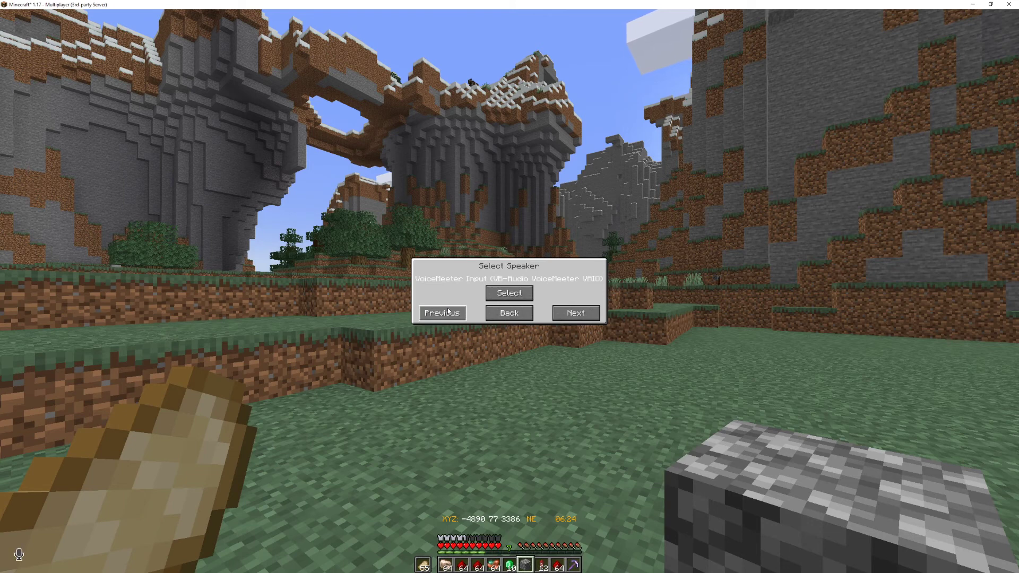
{"action": "left_click", "coordinate": [449, 312]}
{"action": "left_click", "coordinate": [450, 313]}
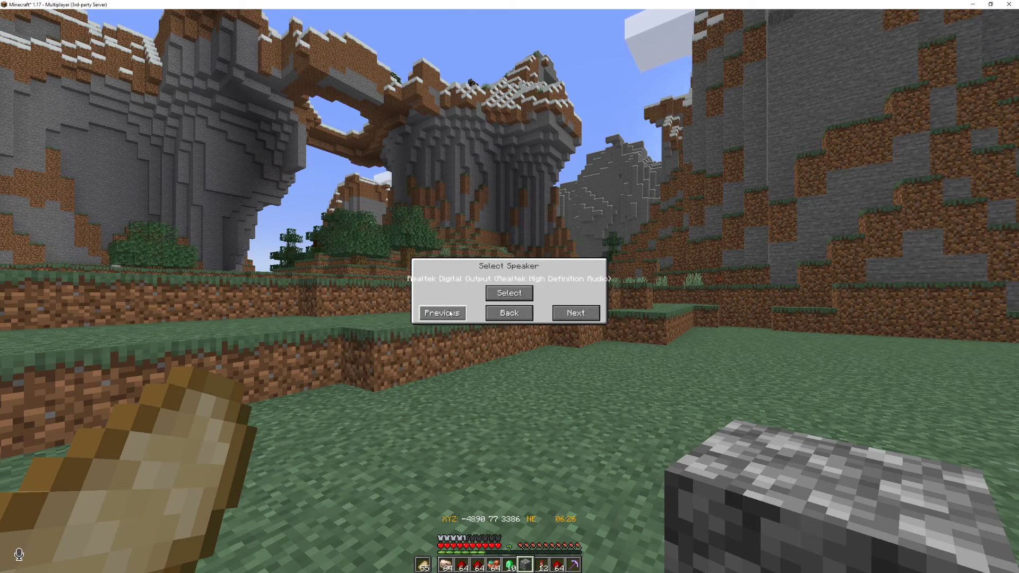
{"action": "left_click", "coordinate": [450, 313]}
{"action": "left_click", "coordinate": [450, 313]}
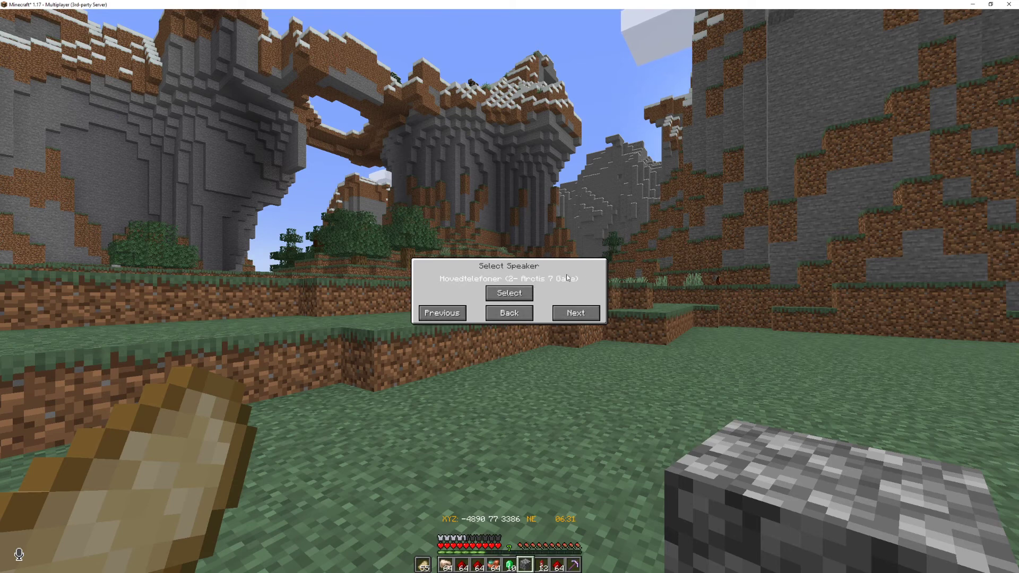
{"action": "left_click", "coordinate": [581, 314]}
{"action": "left_click", "coordinate": [581, 314]}
{"action": "left_click", "coordinate": [581, 314]}
{"action": "left_click", "coordinate": [581, 314]}
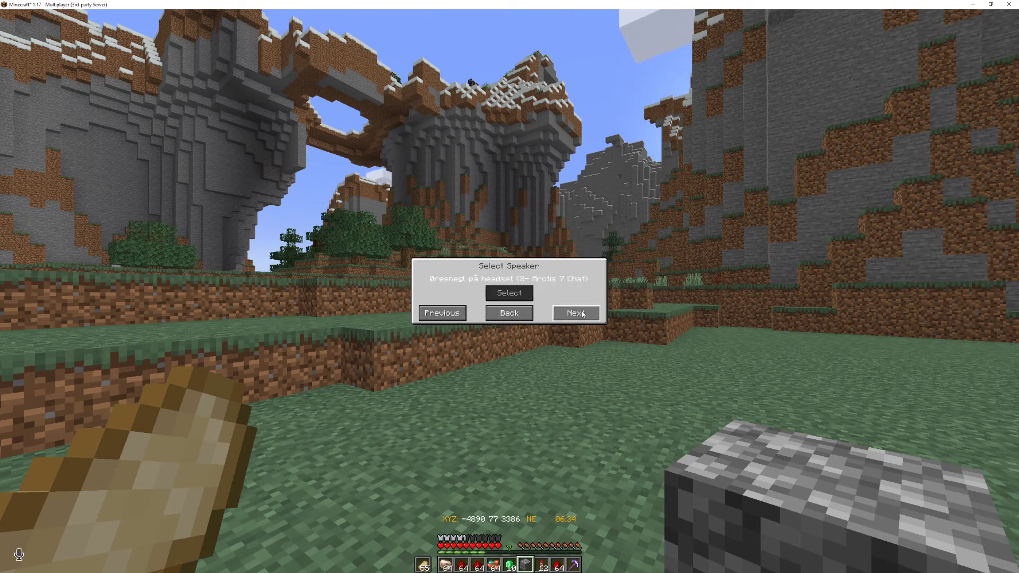